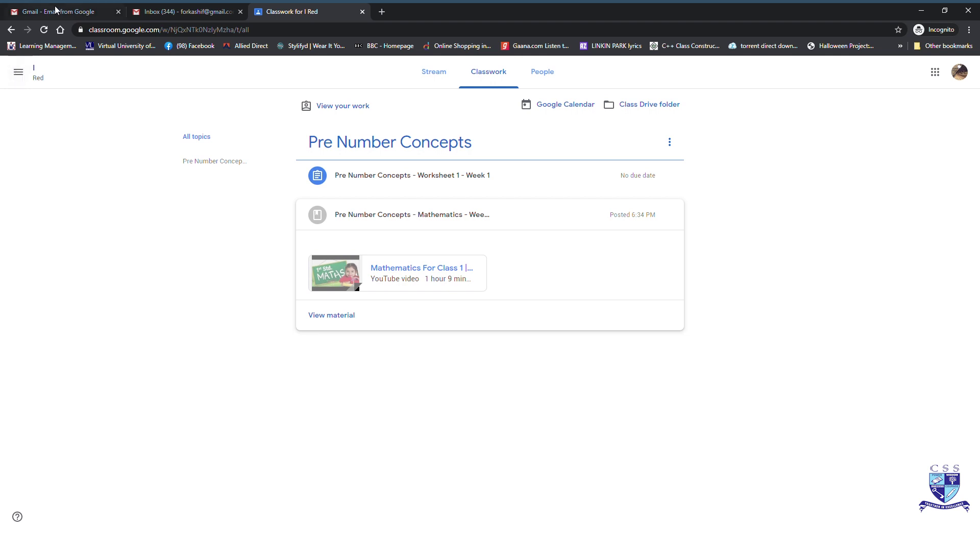
Step: Collapse Mathematics, expand Worksheet 1 - Week 1, and preview Pre Number Concepts - Worksheet.docx
click(369, 214)
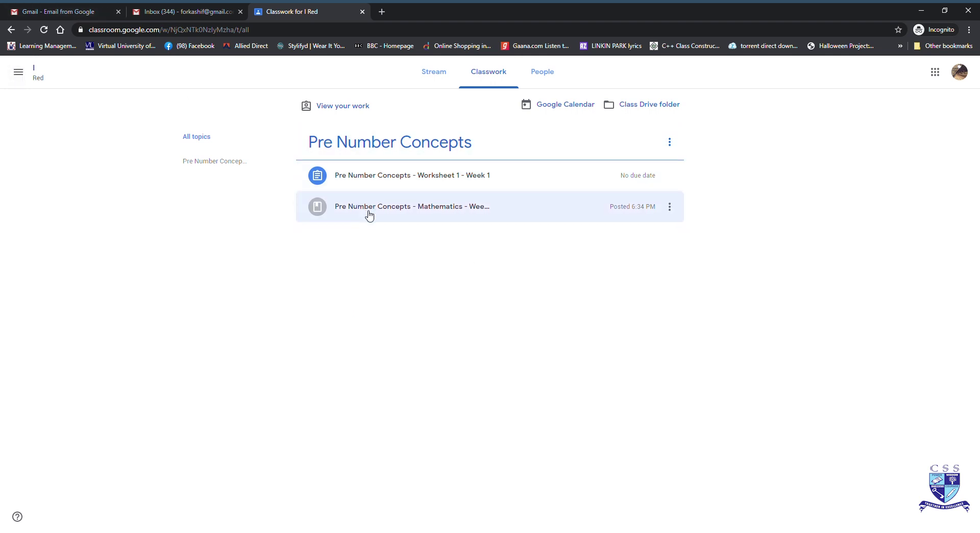
click(408, 174)
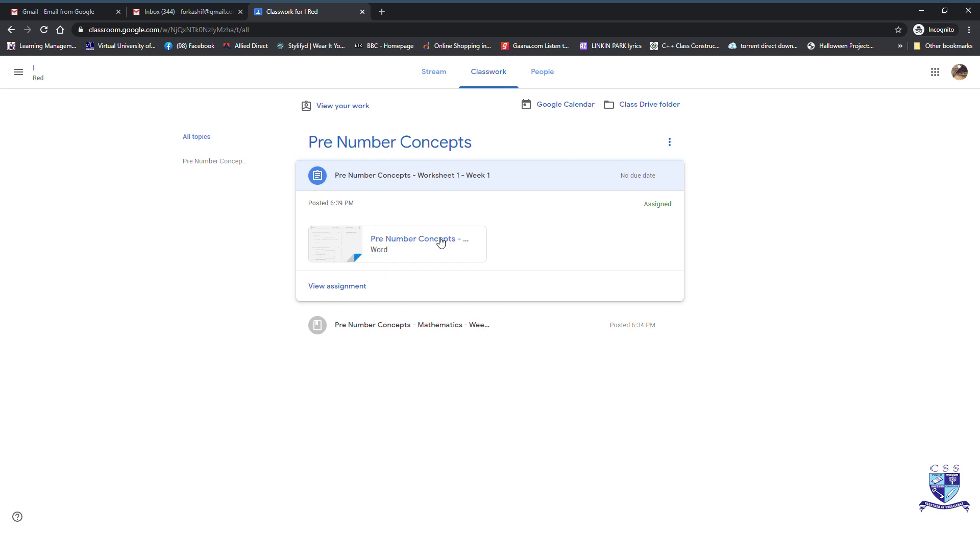
click(441, 242)
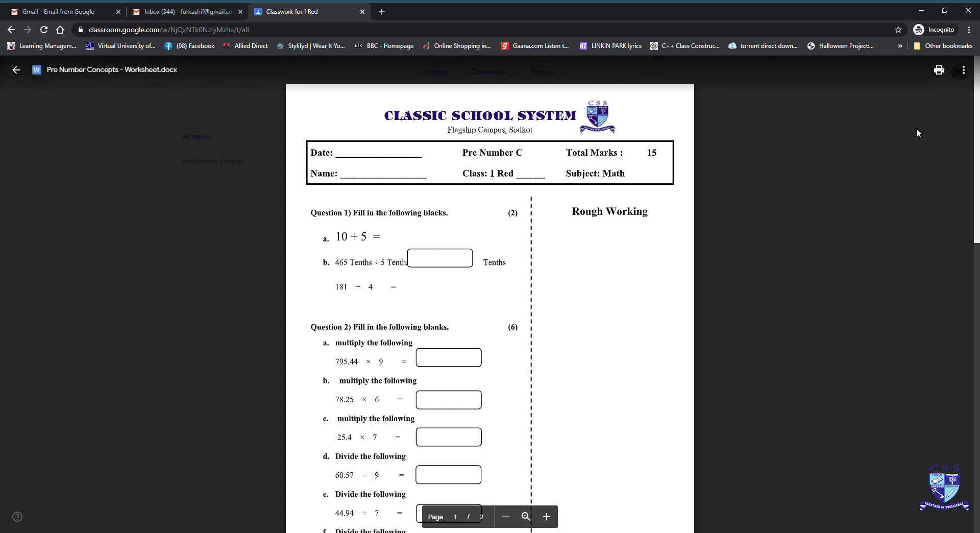
Step: Open the previewed Pre Number Concepts worksheet in a new window so it opens in Word
click(964, 74)
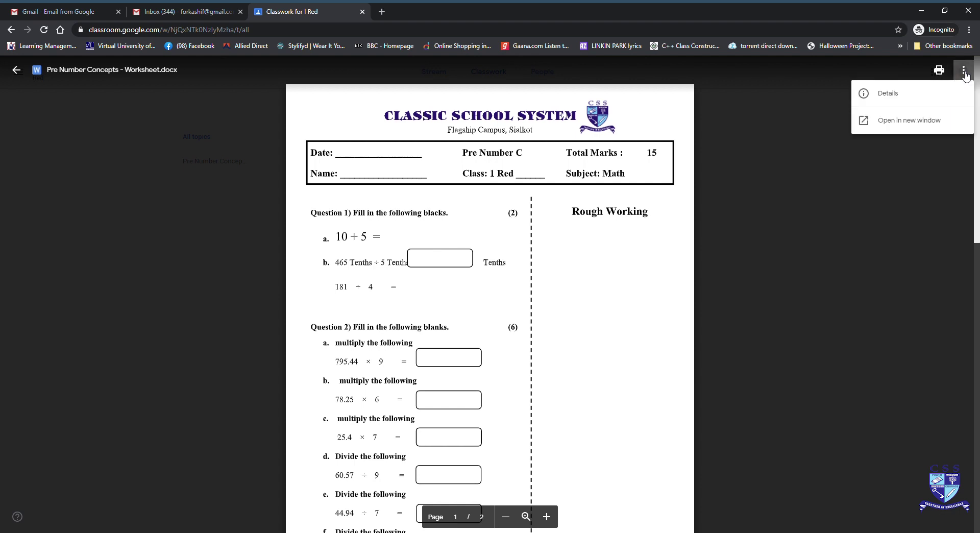
click(938, 124)
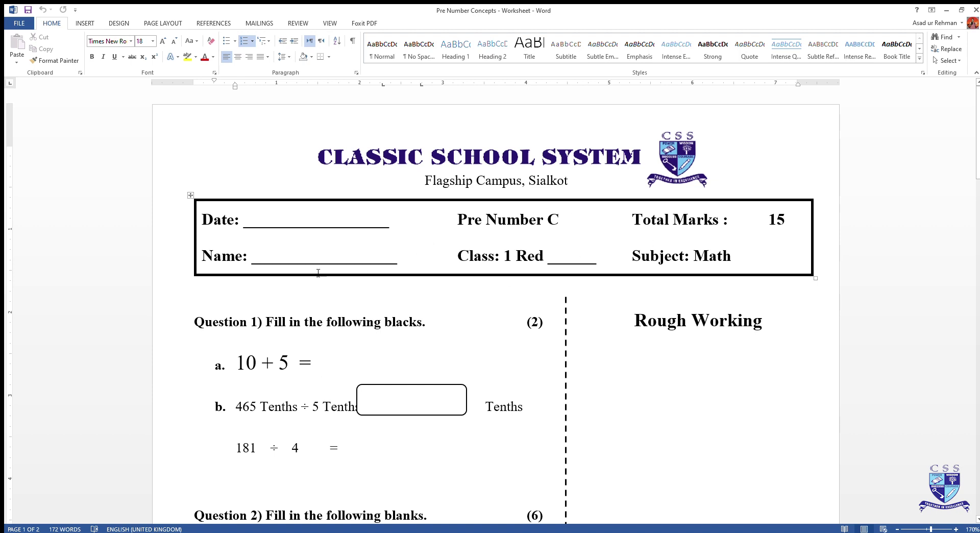
Step: Clear the Date label and underlines, then enter the student's name in the Name field
click(266, 254)
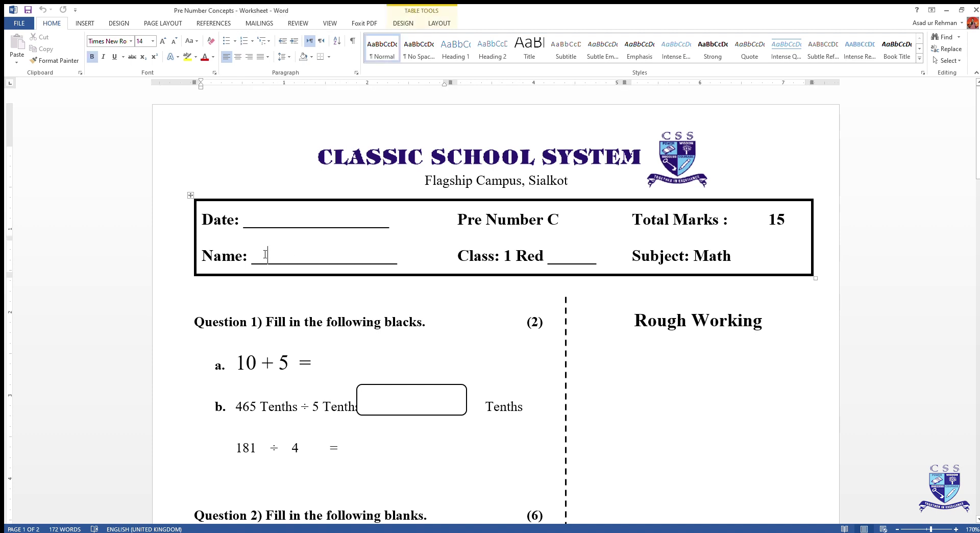
key(ctrl+z)
key(ctrl+z)
key(ctrl+z)
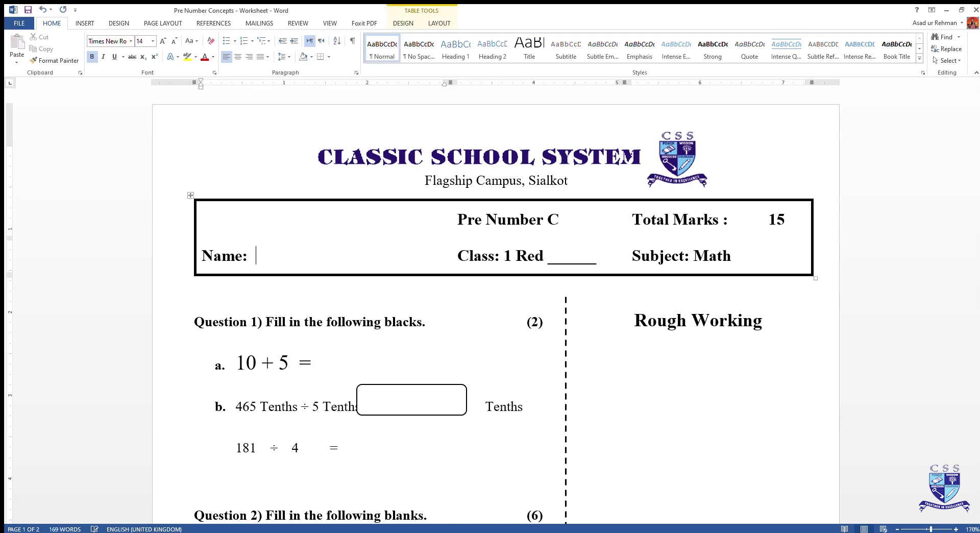
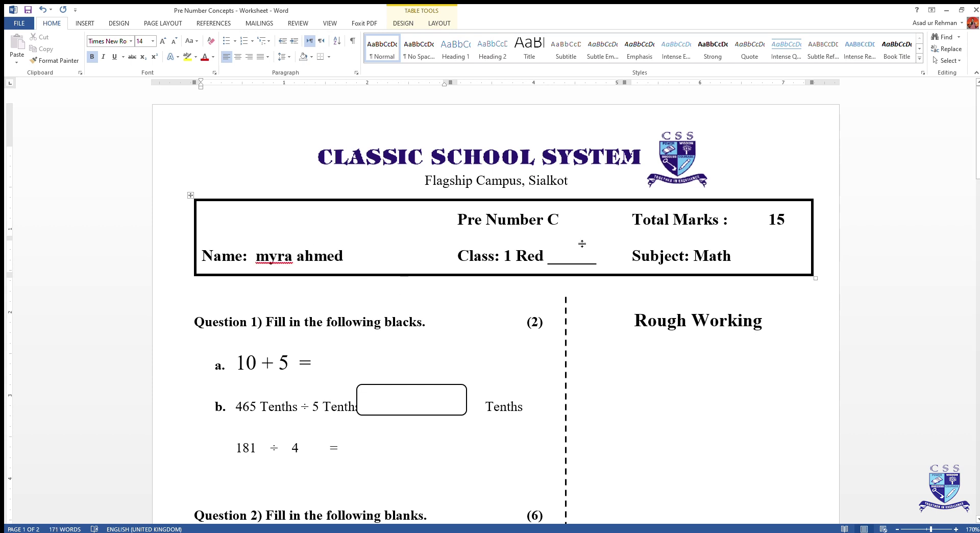
scroll(975, 110, up, 1)
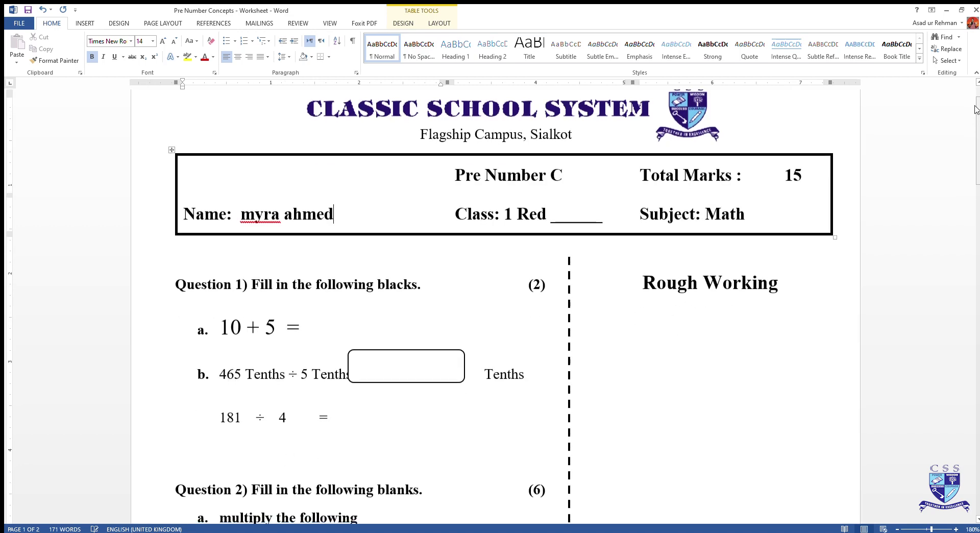
drag(975, 110, 975, 113)
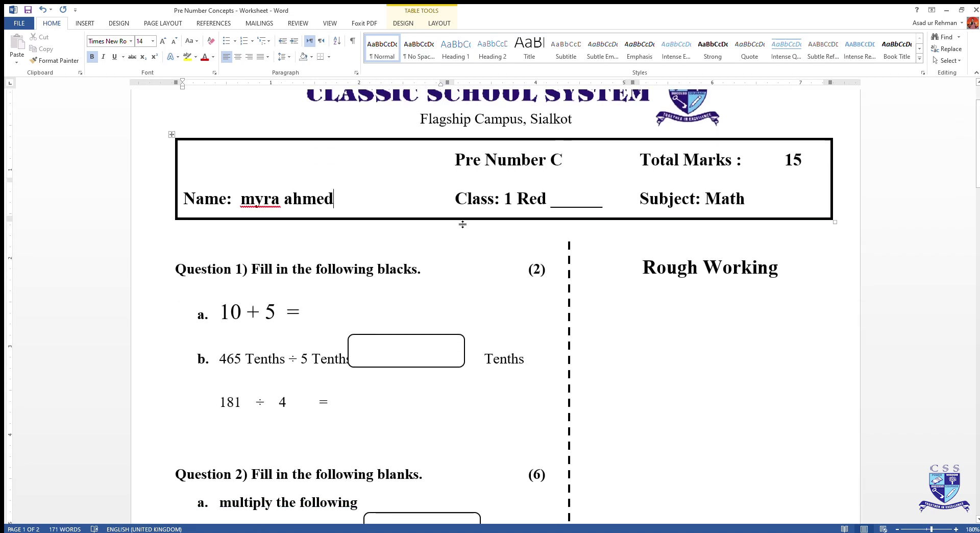
Step: Answer 10 + 5 = with 15 on the worksheet
click(318, 310)
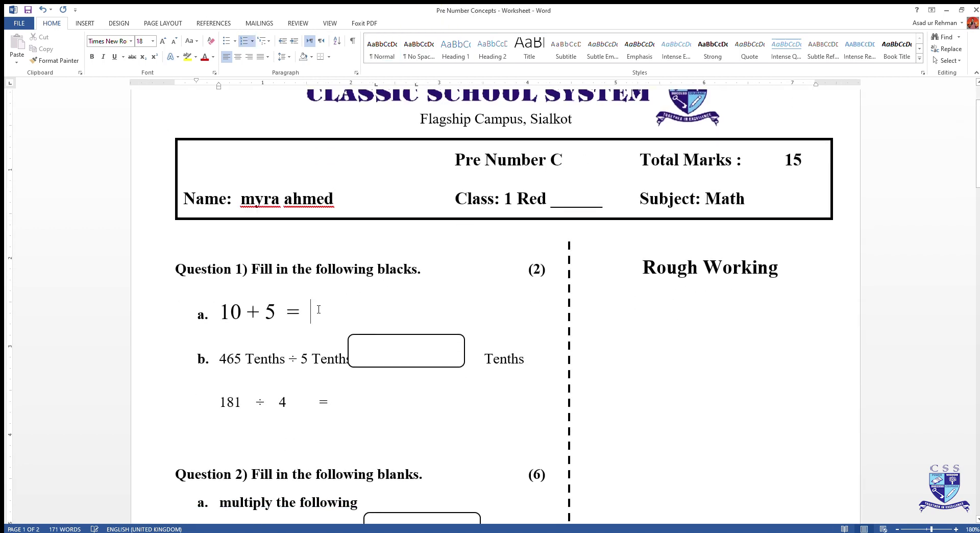
text(15)
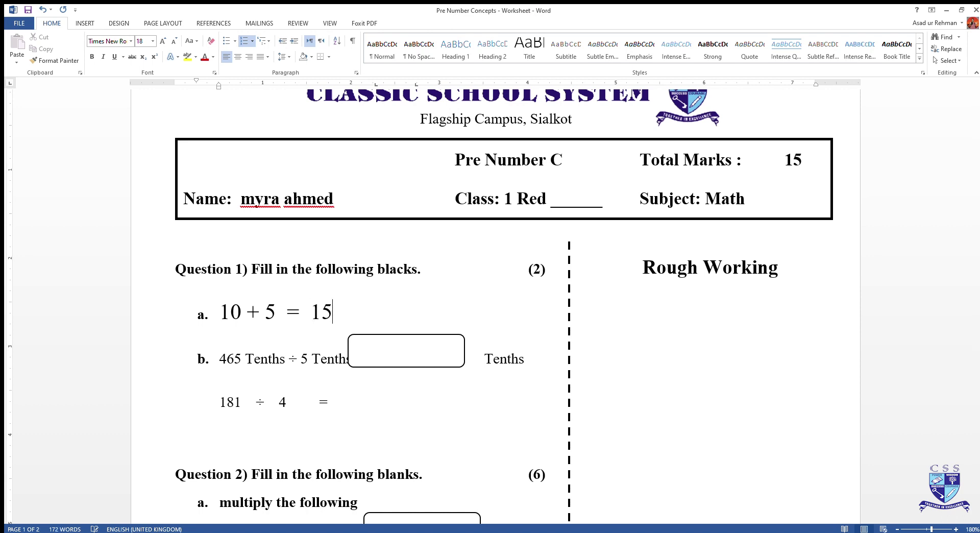
click(420, 420)
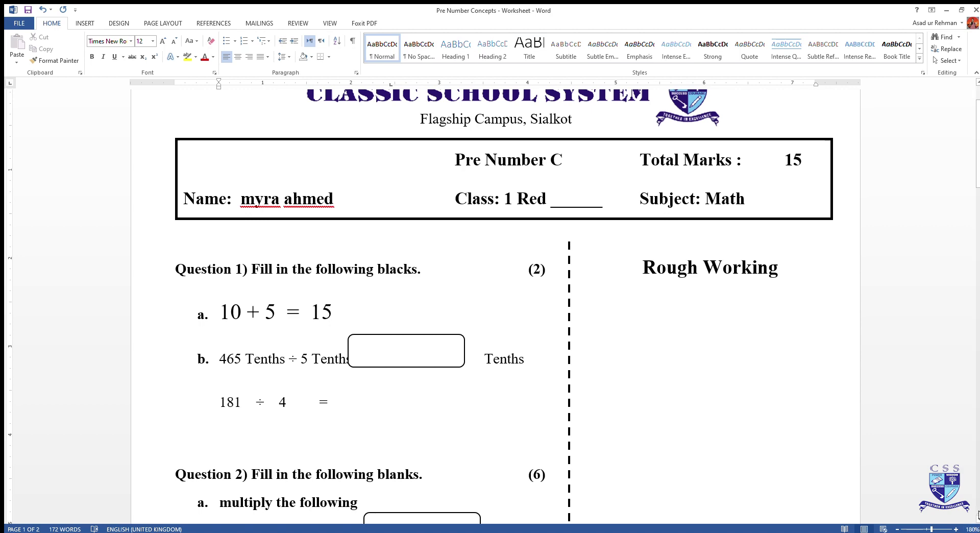
click(976, 519)
scroll(976, 519, down, 5)
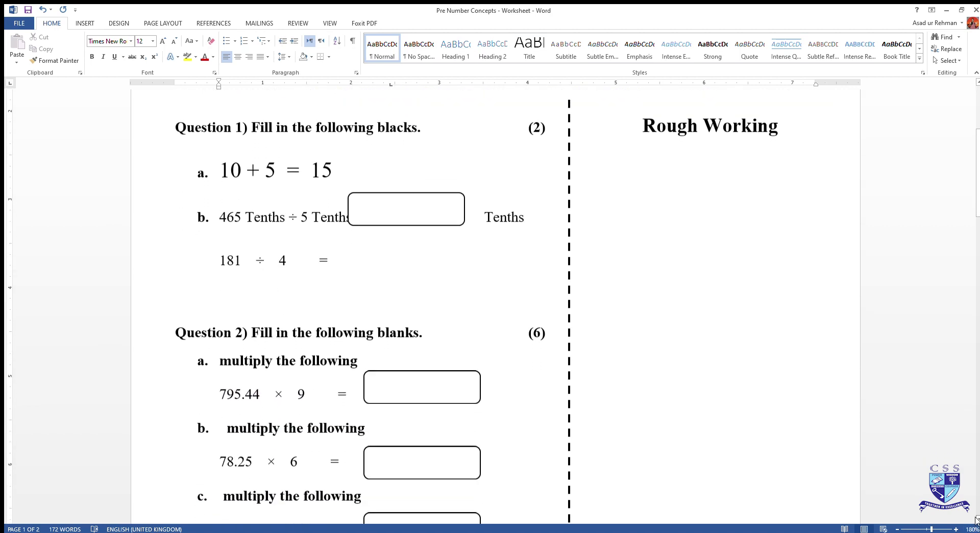
scroll(976, 519, down, 5)
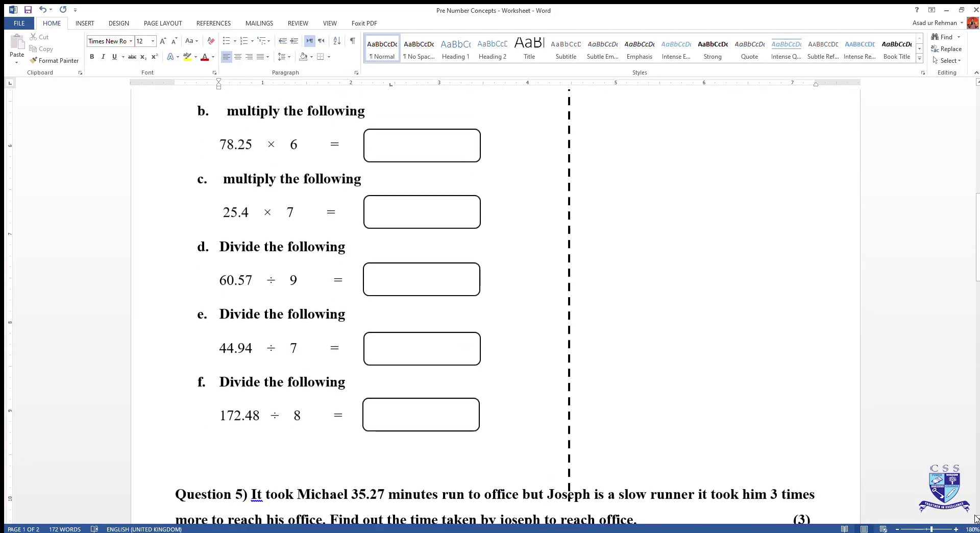
Step: Save the edited worksheet and switch back to Google Classroom in the browser
click(15, 22)
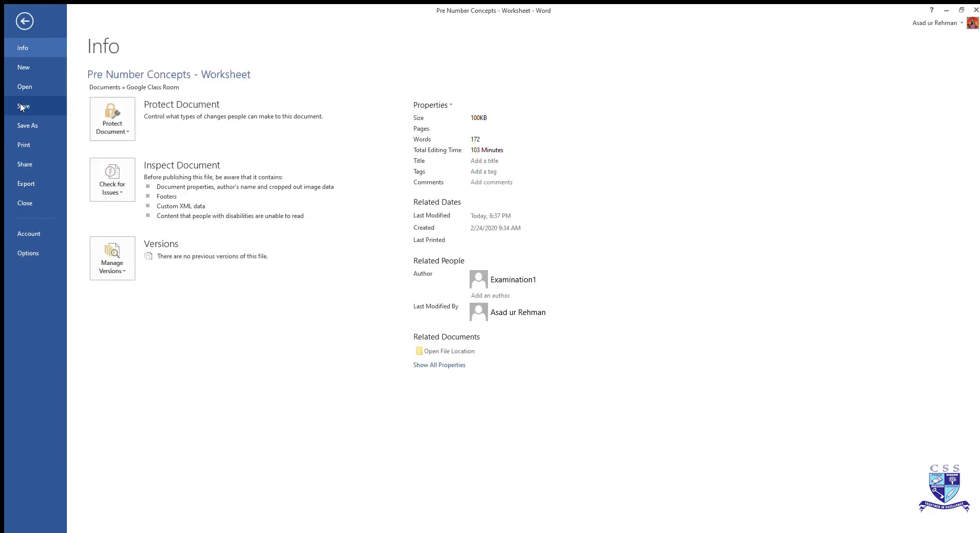
click(20, 103)
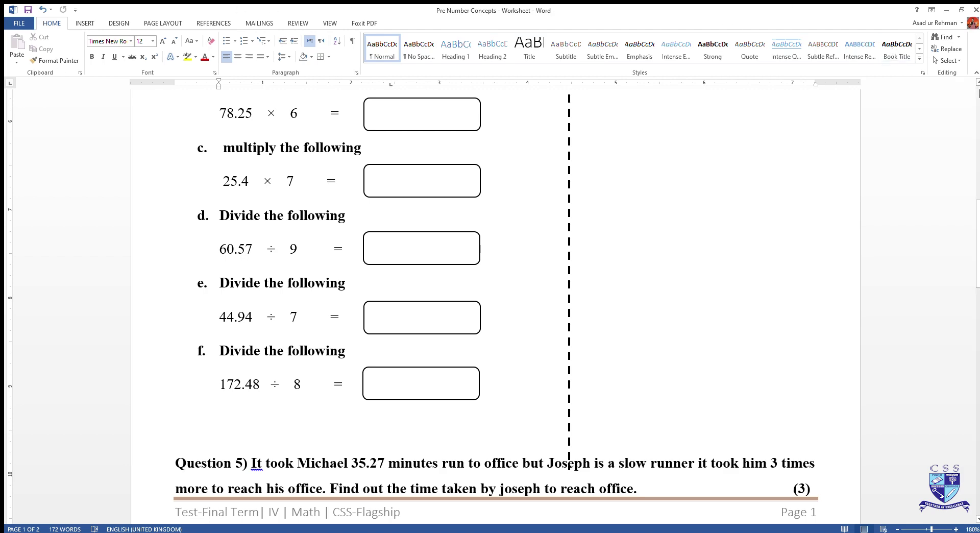
scroll(978, 94, up, 15)
key(alt+Tab)
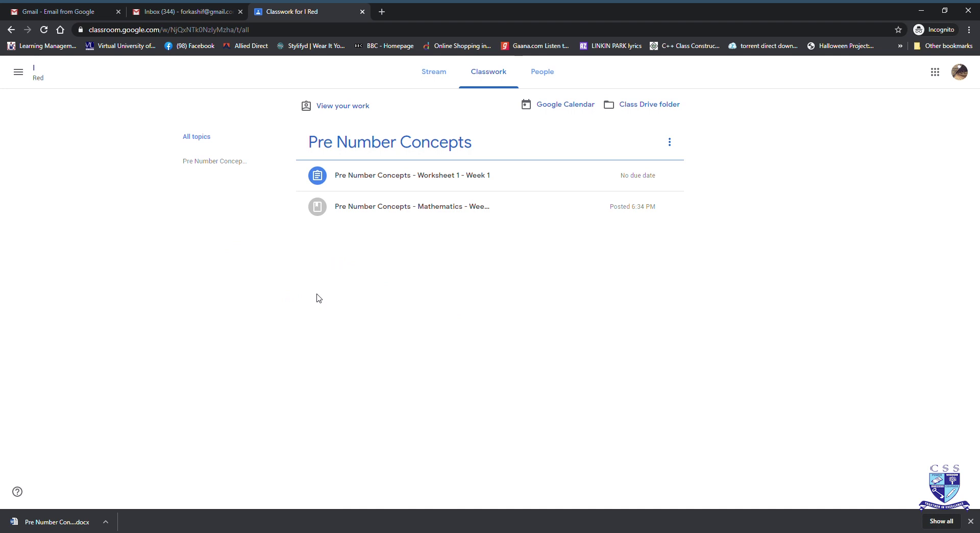
Step: Expand the Worksheet 1 - Week 1 row and view its 15-point assignment page
click(382, 176)
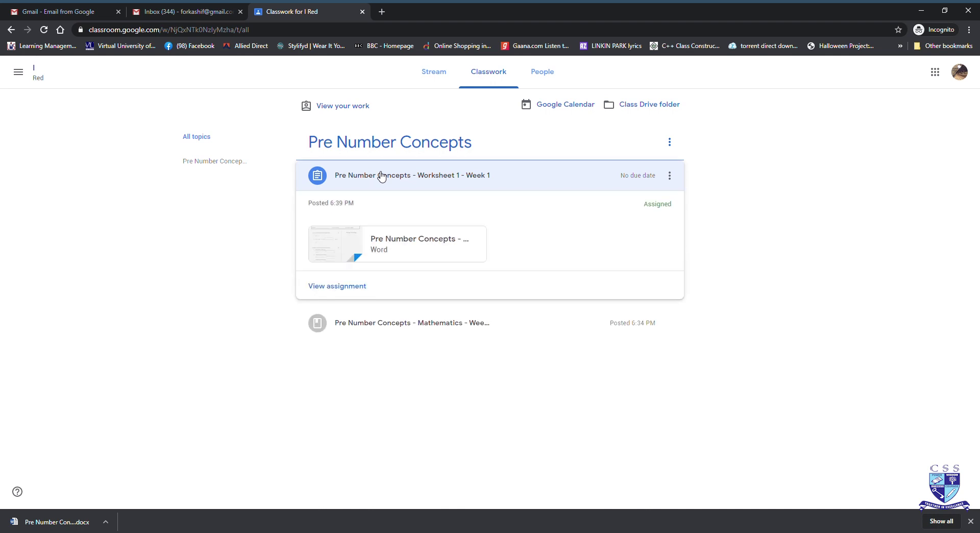
click(356, 288)
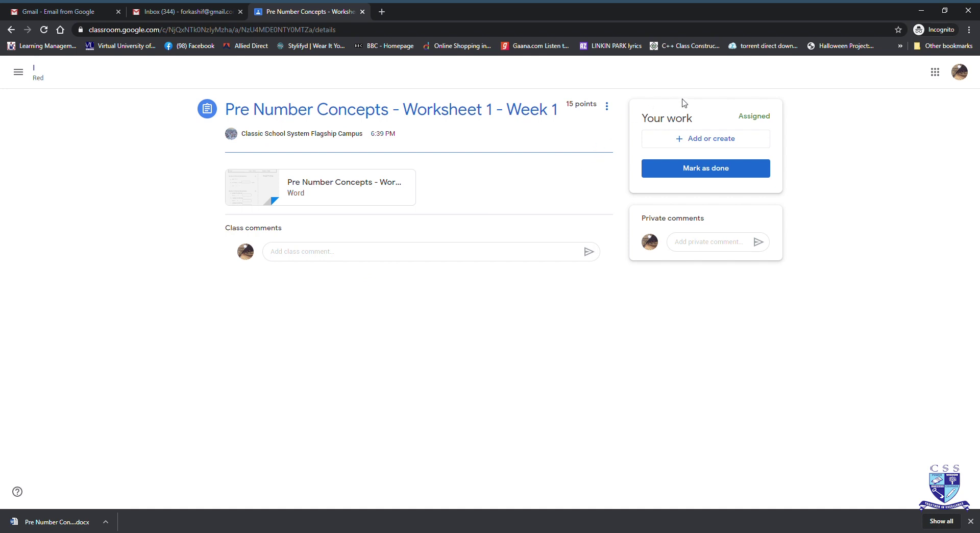
Step: Upload Pre Number Concepts - Worksheet.docx from the device as the assignment work
click(710, 147)
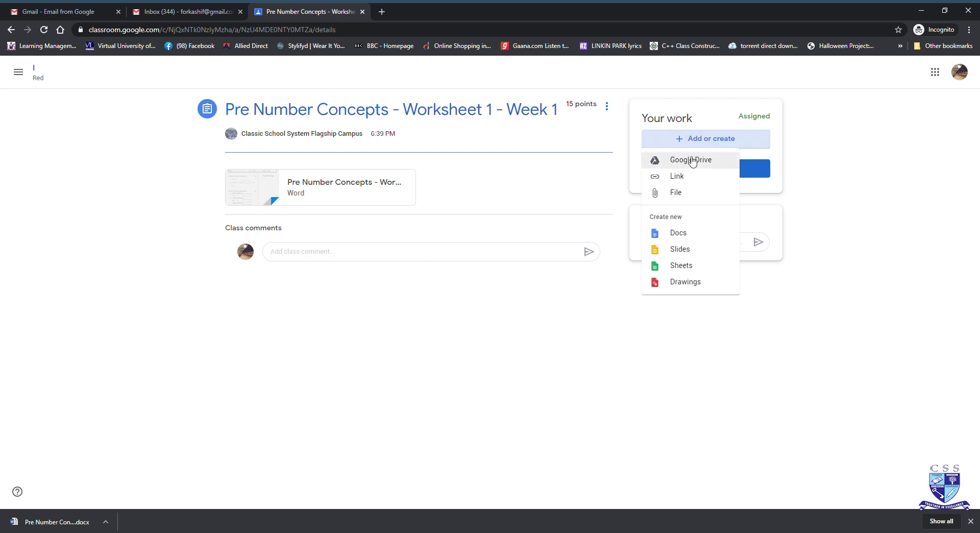
click(690, 196)
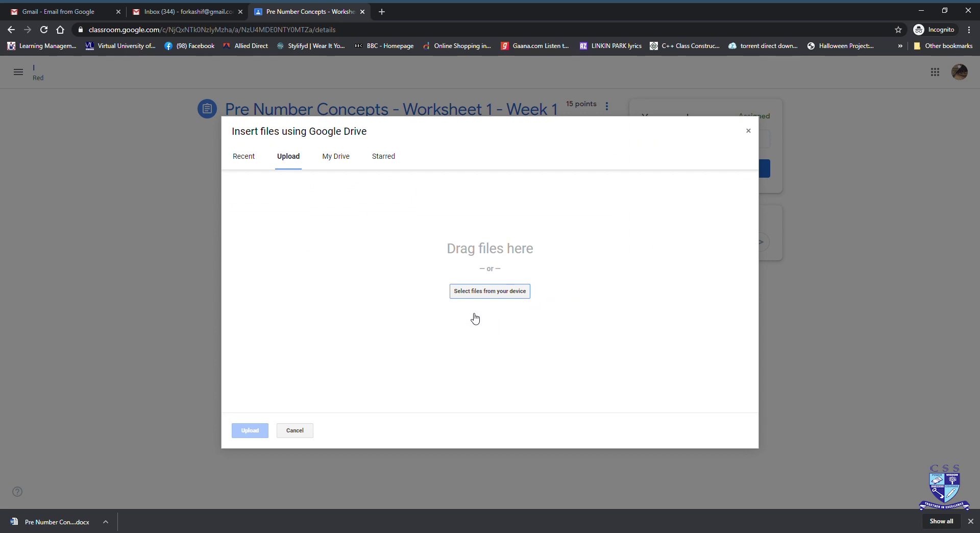
click(485, 292)
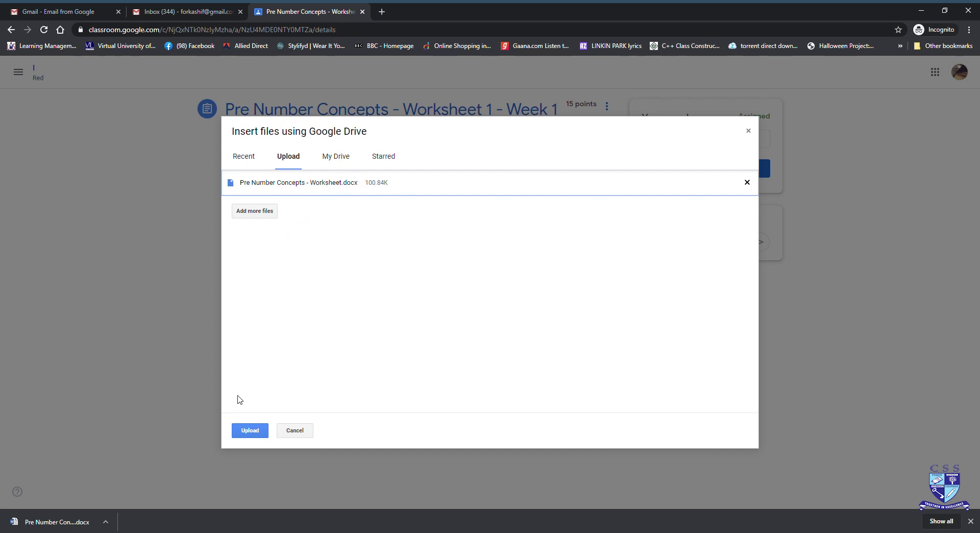
click(250, 431)
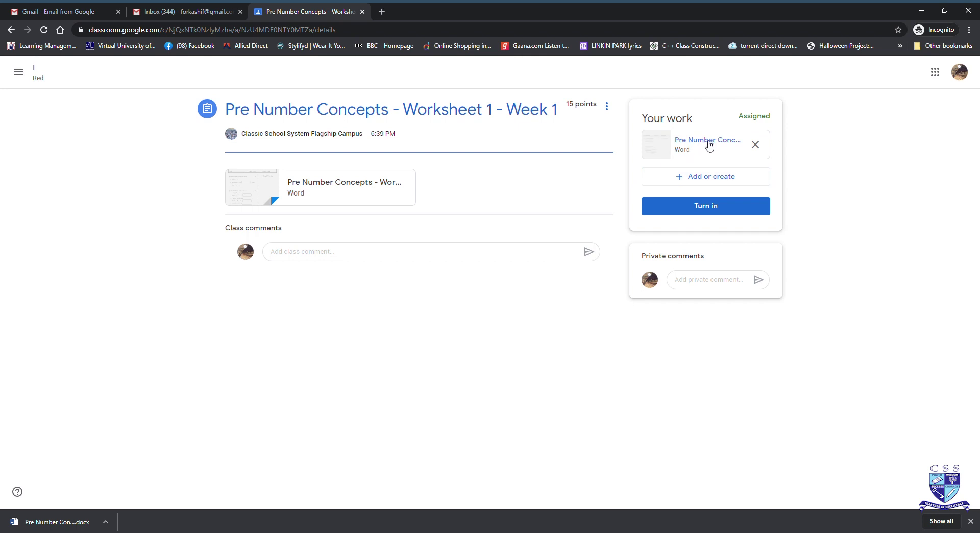
Step: Turn in Worksheet 1 with its attachment, confirm, and go back to Classwork
click(725, 209)
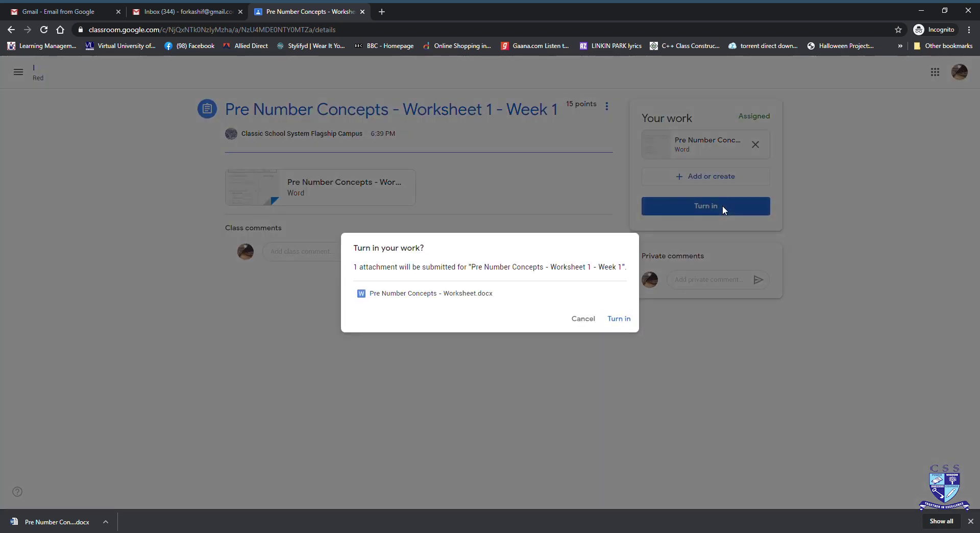
click(620, 320)
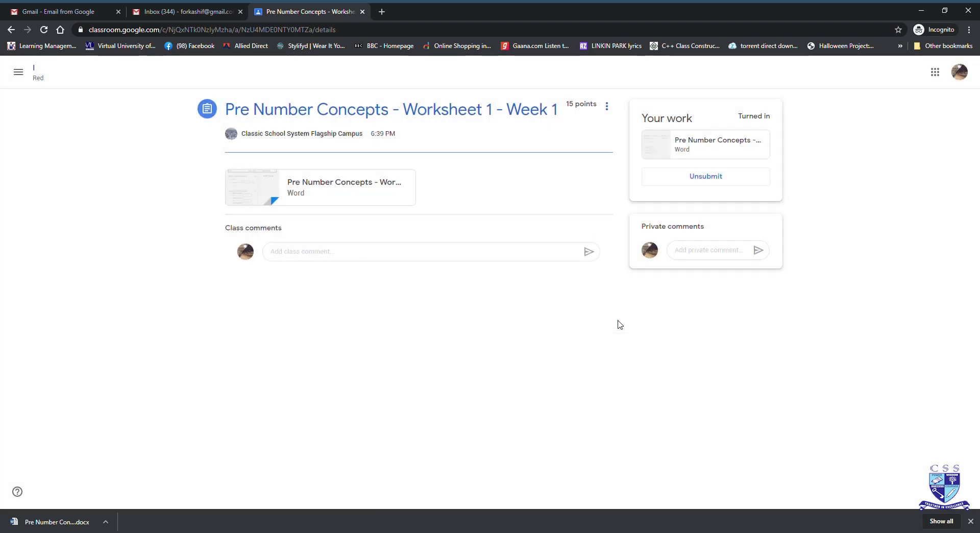
key(alt+Left)
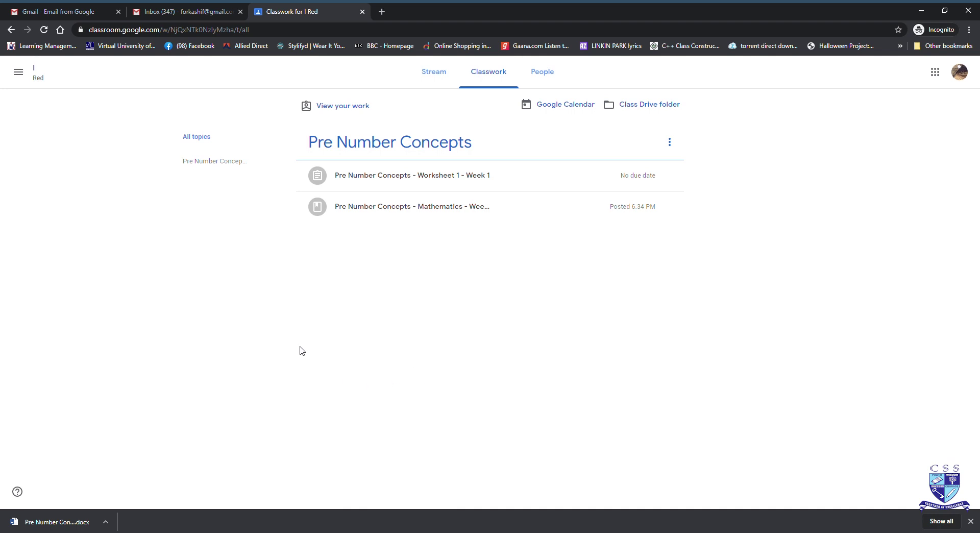
Step: Refresh the Classwork list and expand Worksheet 1 - Week 1 to see it Graded
click(488, 76)
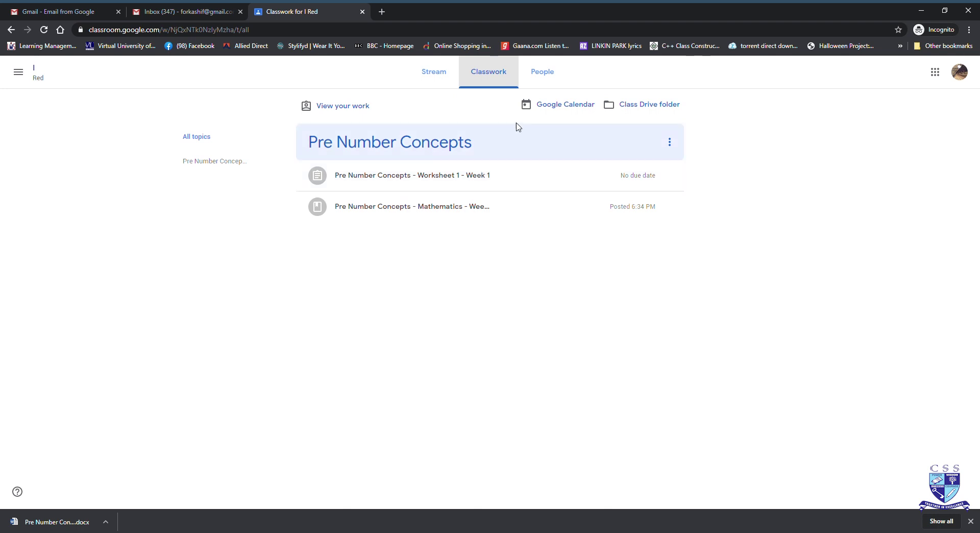
click(458, 182)
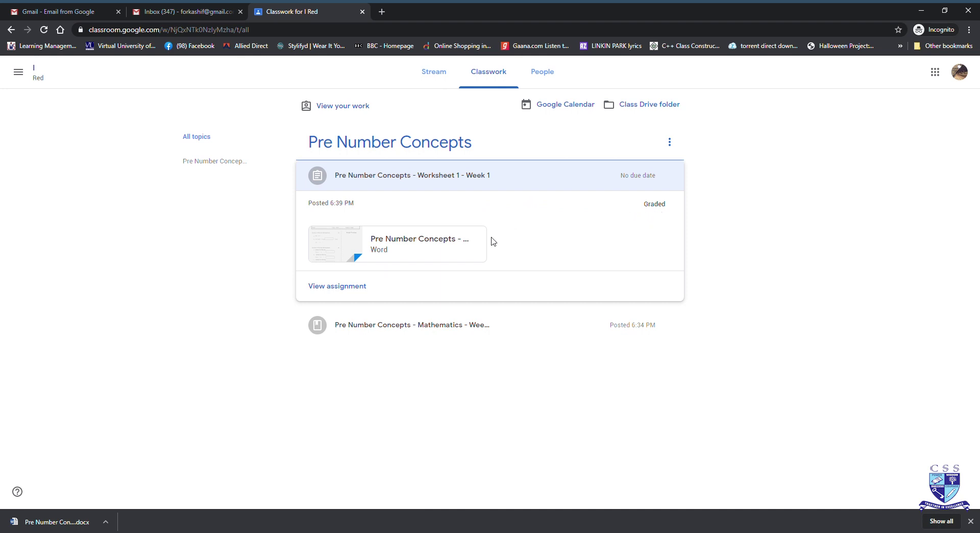
Step: View the Worksheet 1 assignment showing grade 14/15 and the private comment 'Well done.'
click(343, 289)
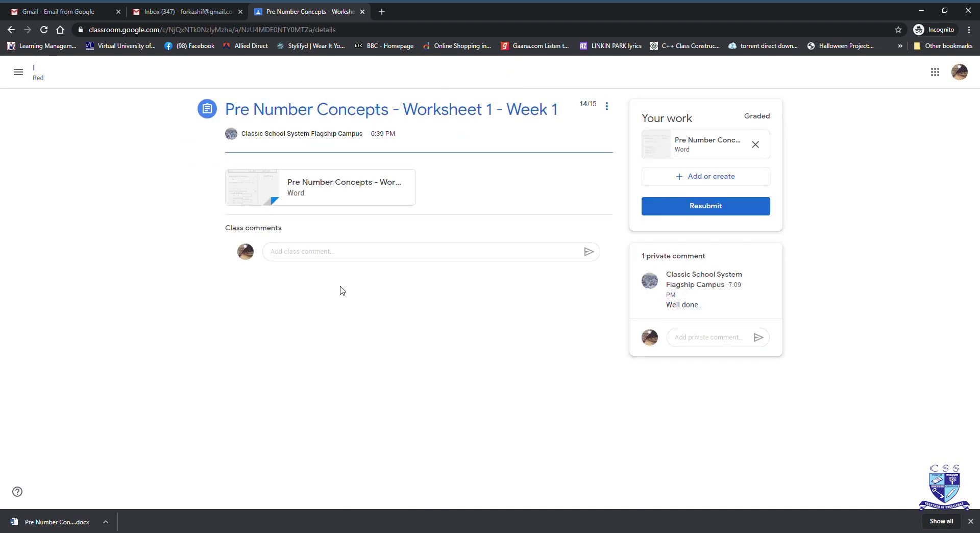